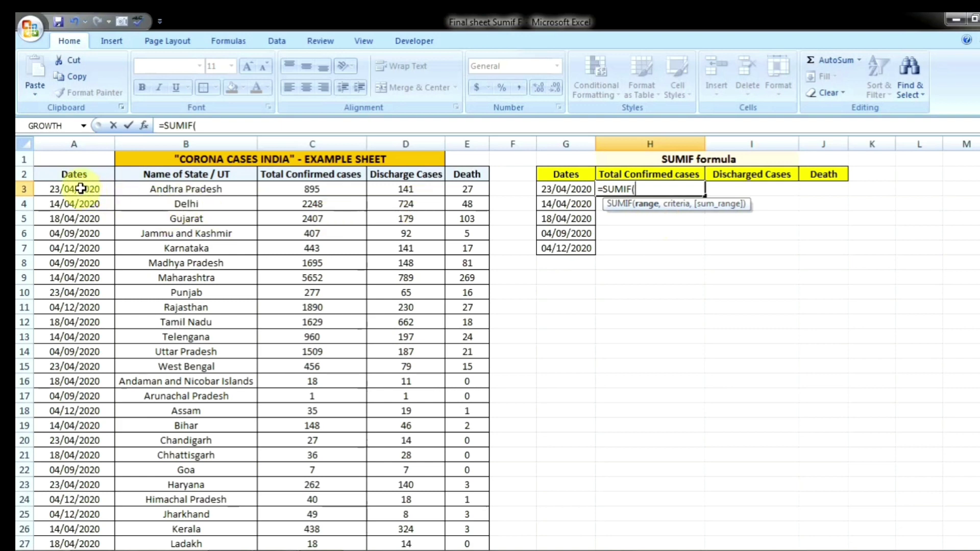
# In the SUMIF formula in H3, set the range to the absolute reference $A$3:$A$34 and the criteria to G3.
pyautogui.moveTo(81, 189); pyautogui.dragTo(77, 528)
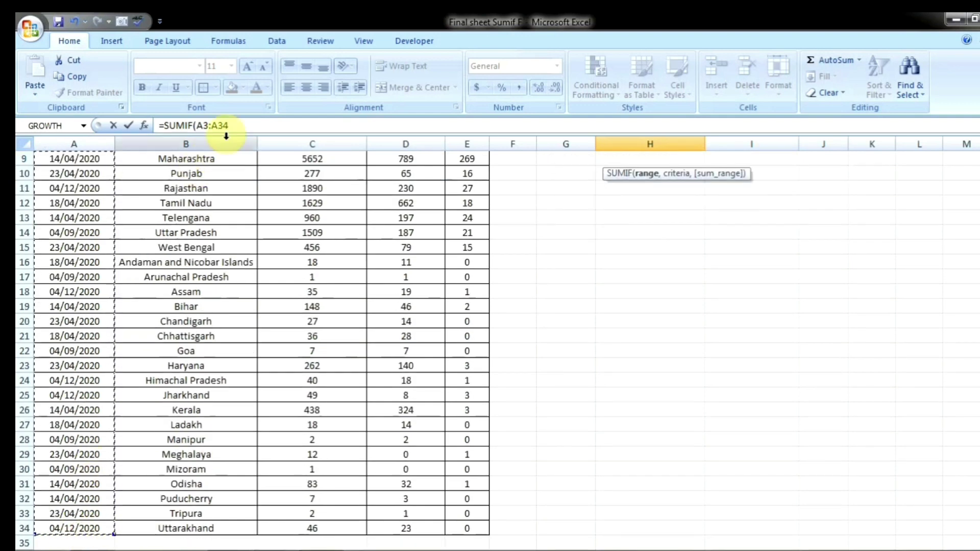
pyautogui.moveTo(228, 125); pyautogui.dragTo(199, 125)
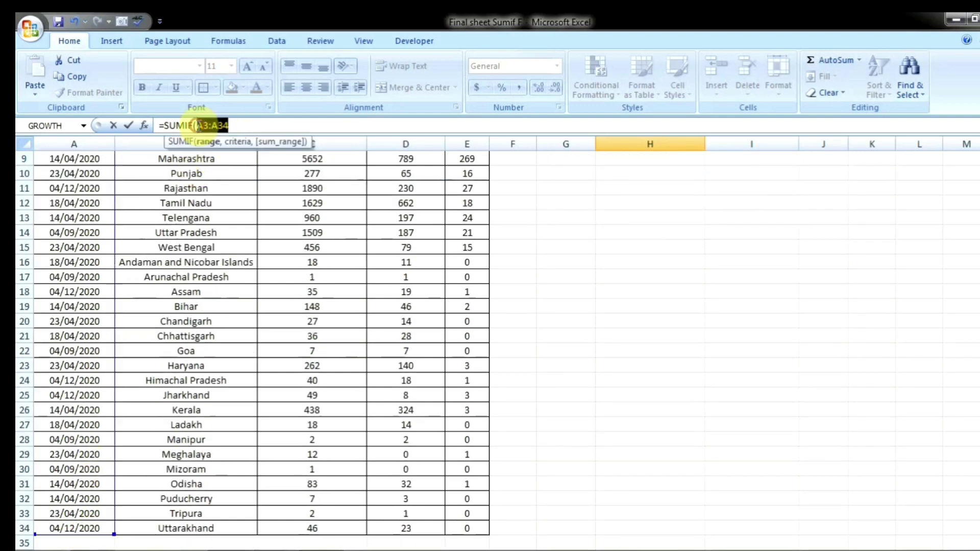
pyautogui.press('F4')
pyautogui.click(260, 125)
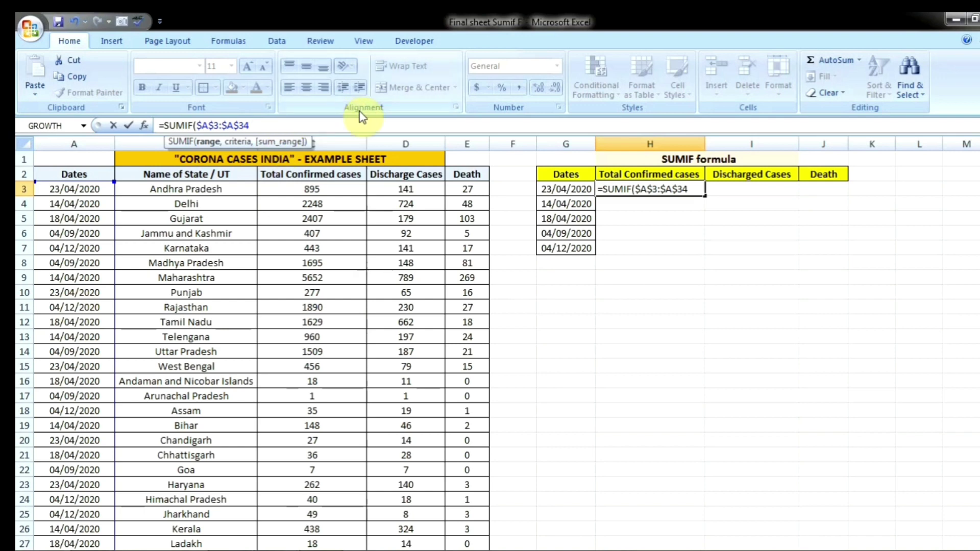
pyautogui.write(',')
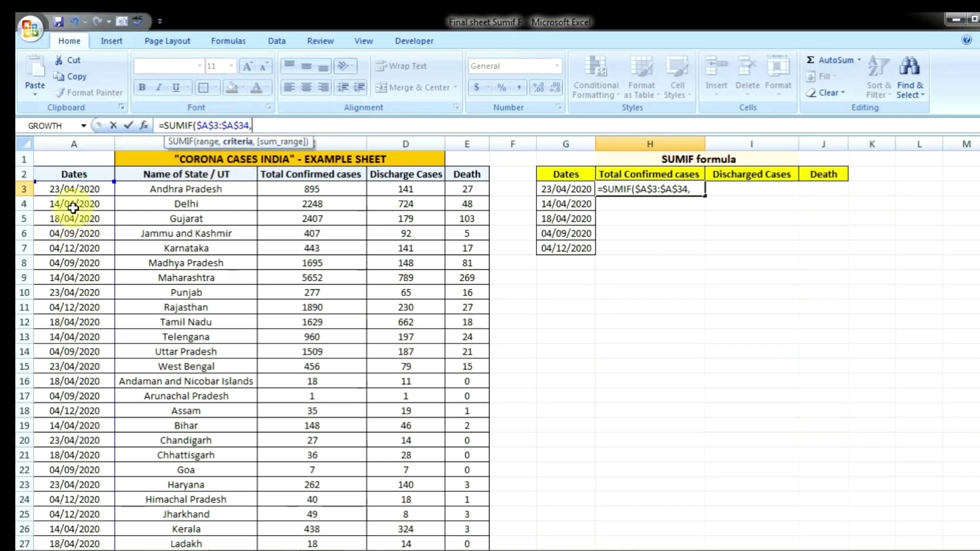
pyautogui.click(563, 189)
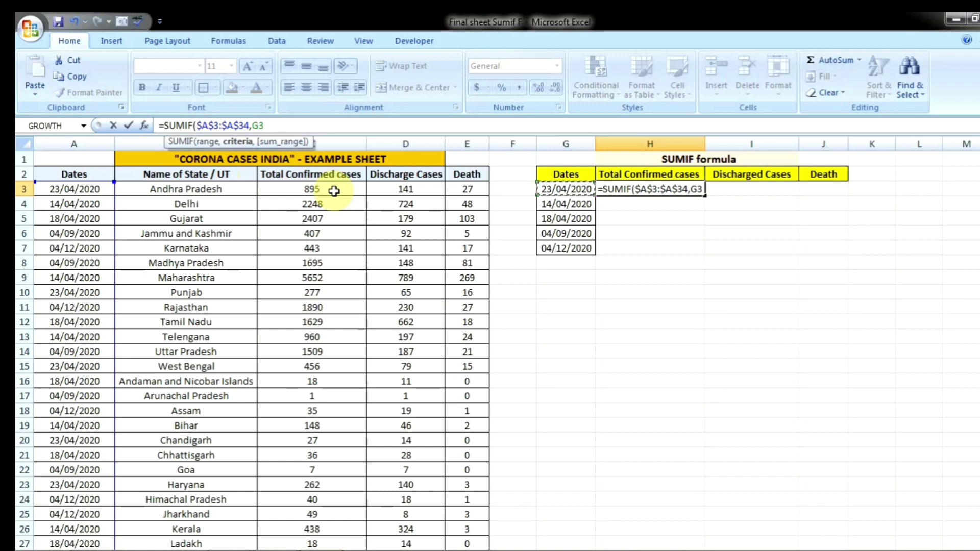
pyautogui.write(',')
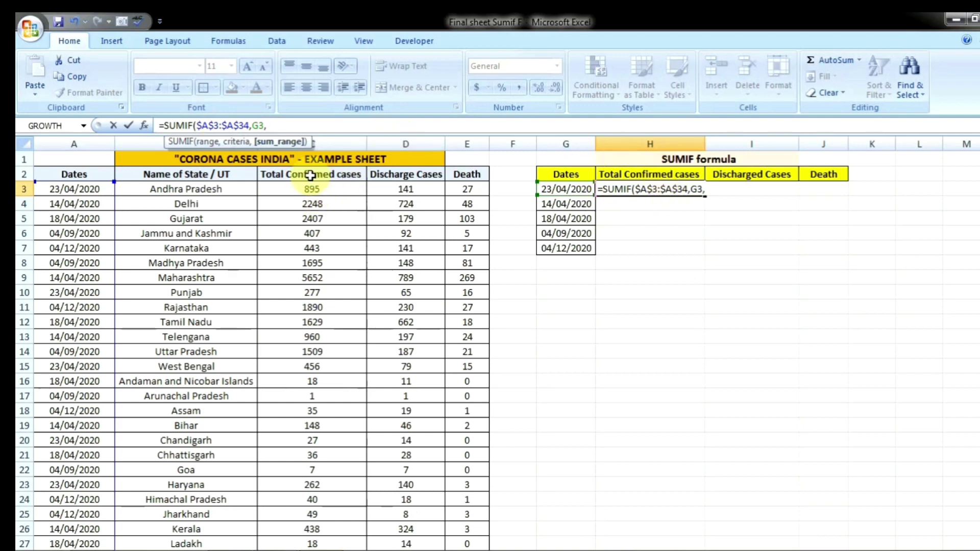
# Add the confirmed cases $C$3:$C$34 as the absolute sum range and complete the SUMIF formula in H3.
pyautogui.moveTo(317, 188); pyautogui.dragTo(319, 528)
pyautogui.moveTo(306, 125); pyautogui.dragTo(267, 126)
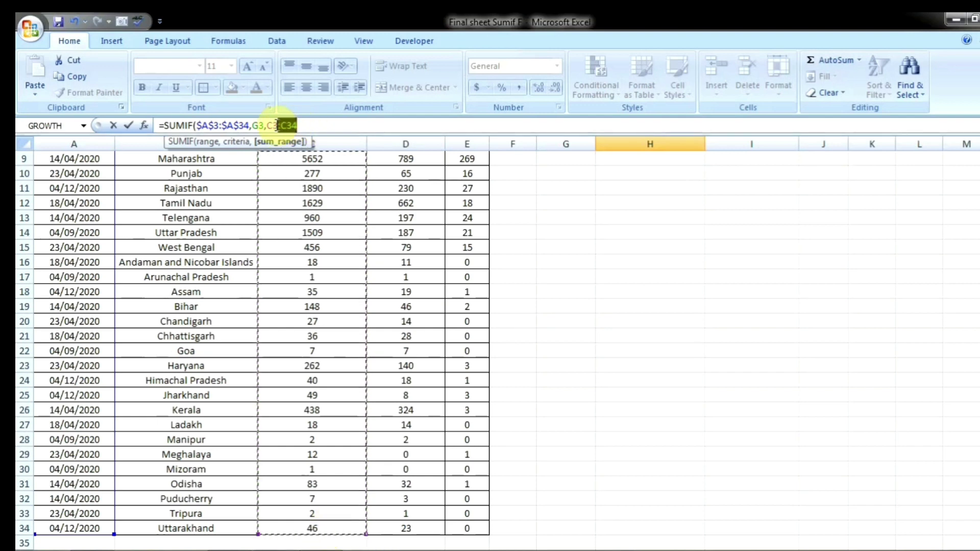
pyautogui.press('F4')
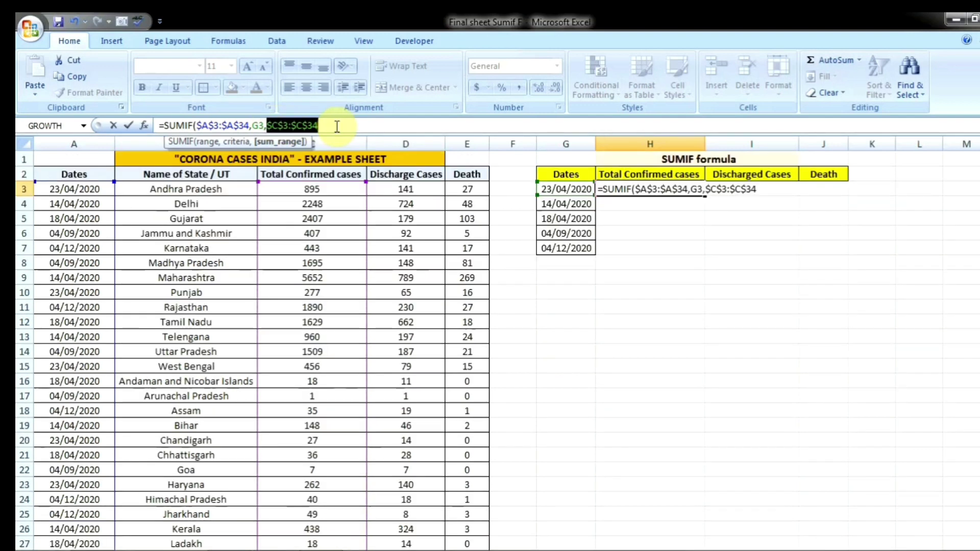
pyautogui.click(339, 126)
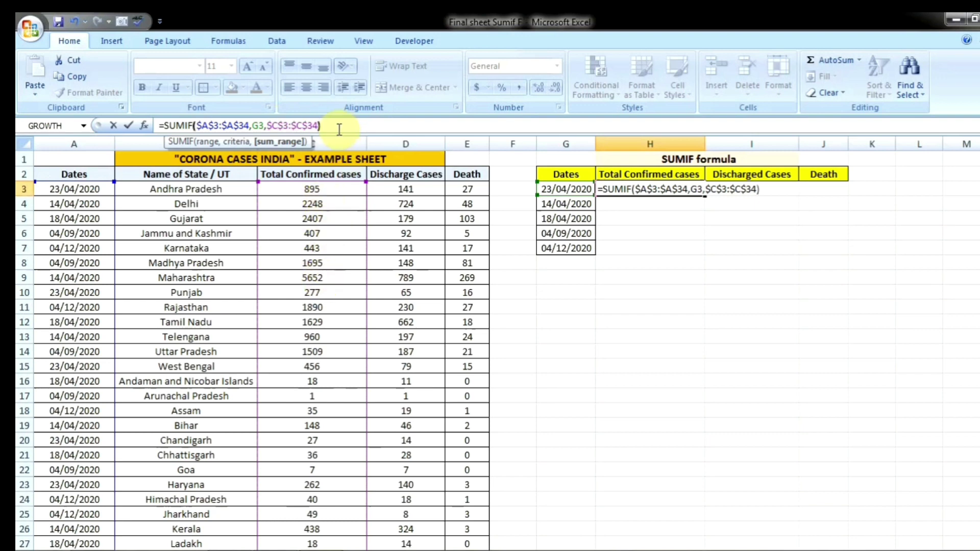
pyautogui.click(253, 126)
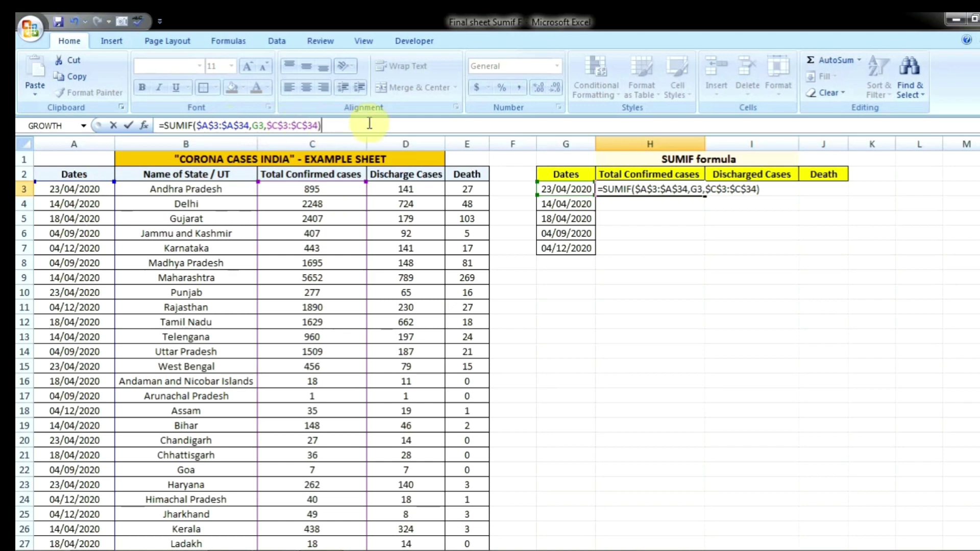
pyautogui.press('Return')
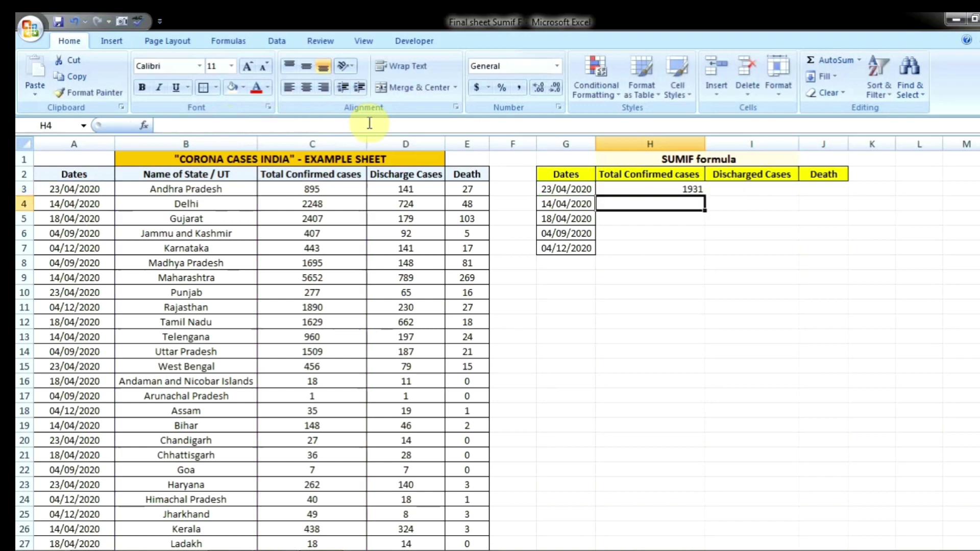
# Fill the Total Confirmed cases formula from H3 down to H7 and select the filled range H3:H7.
pyautogui.click(689, 190)
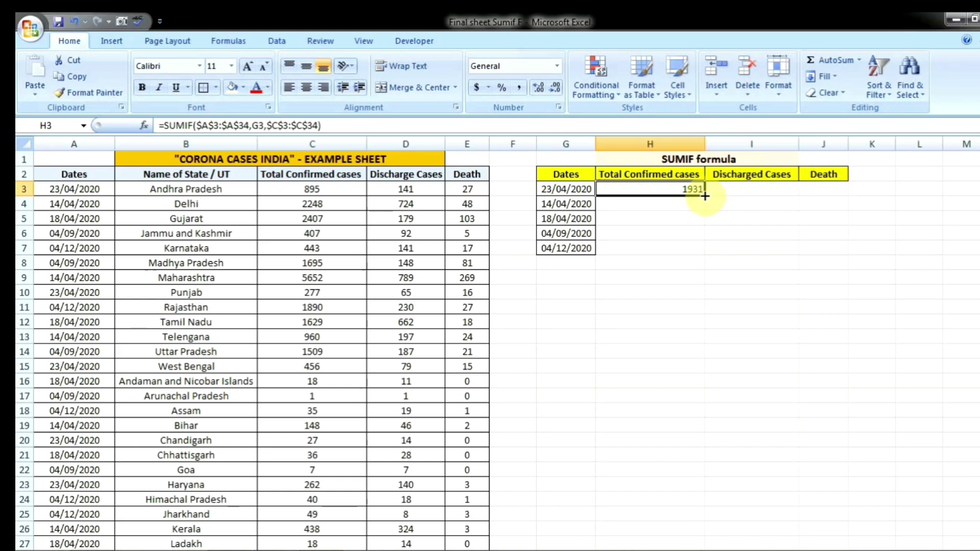
pyautogui.moveTo(705, 196); pyautogui.dragTo(706, 253)
pyautogui.click(691, 203)
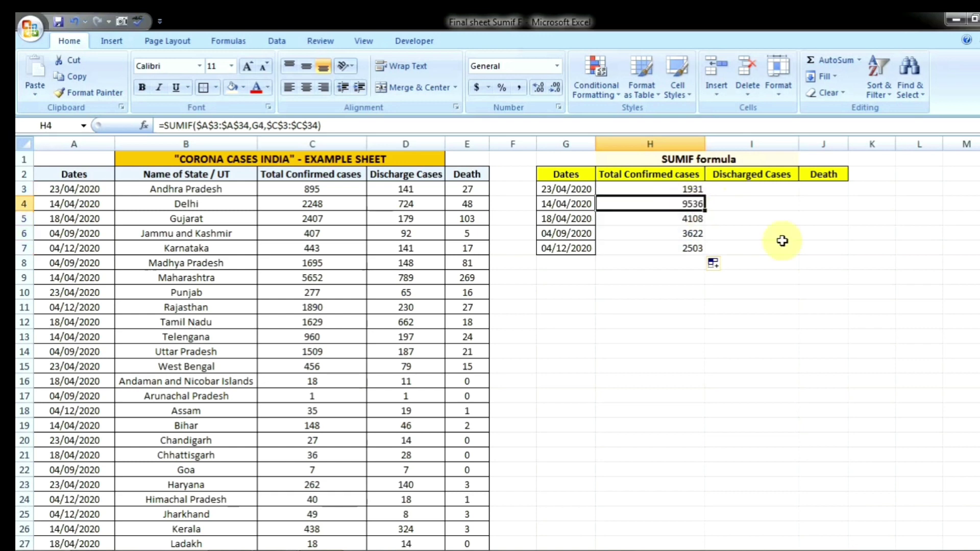
pyautogui.press('Up')
pyautogui.hotkey('ctrl', 'shift', 'Down')
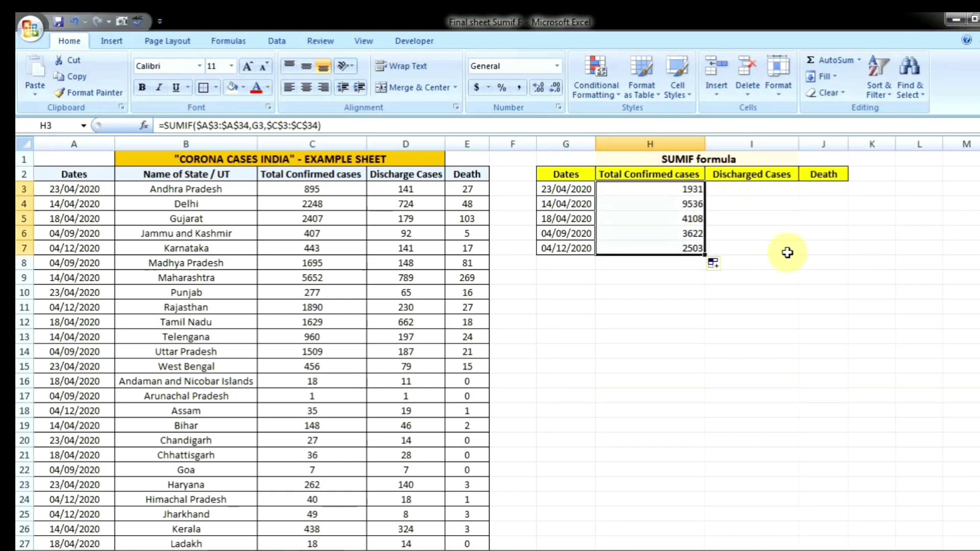
# Start a SUMIF formula in cell I3 under Discharged Cases.
pyautogui.click(744, 190)
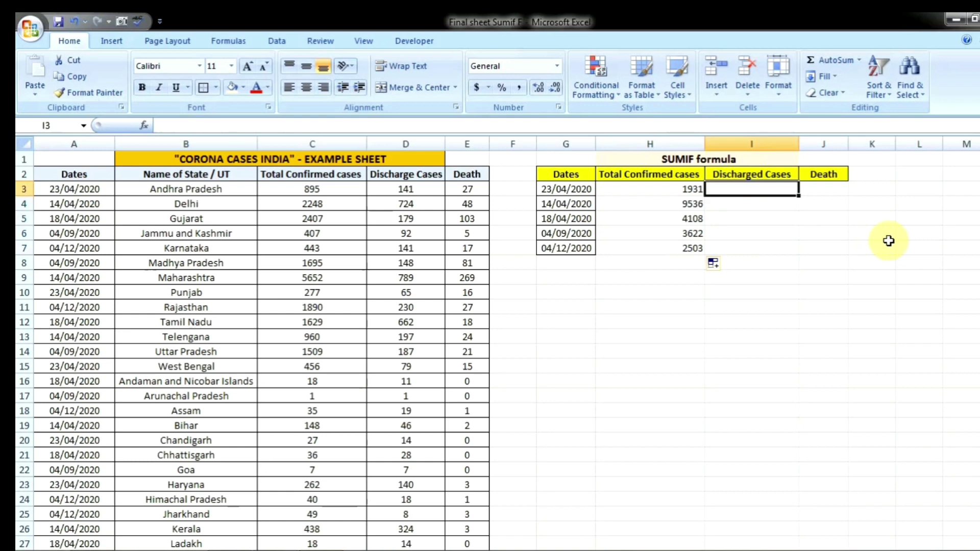
pyautogui.write('=sumif')
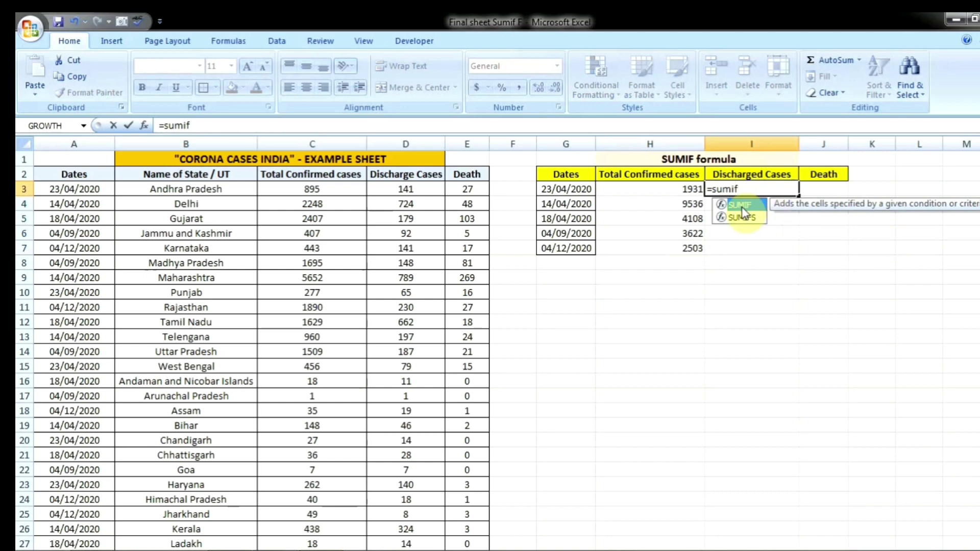
pyautogui.doubleClick(742, 208)
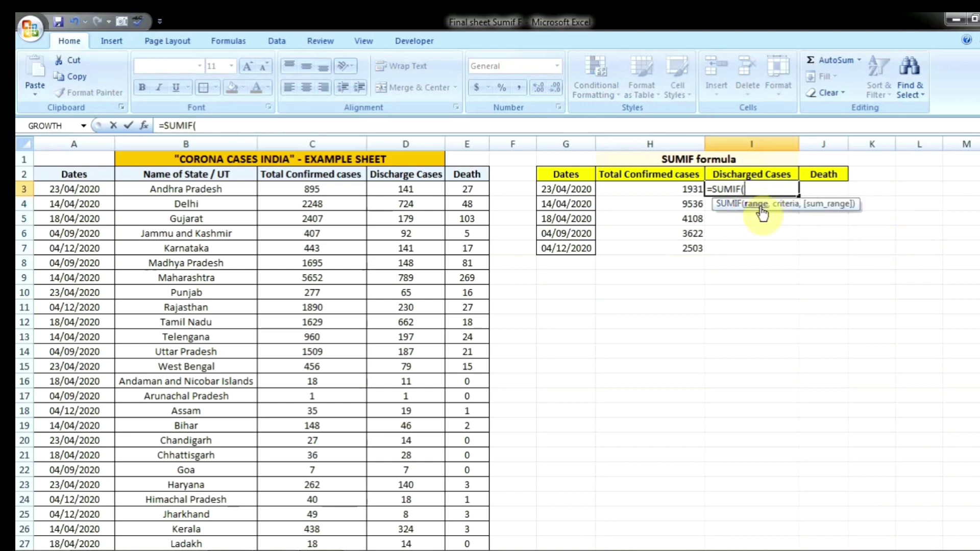
pyautogui.moveTo(48, 190); pyautogui.dragTo(75, 461)
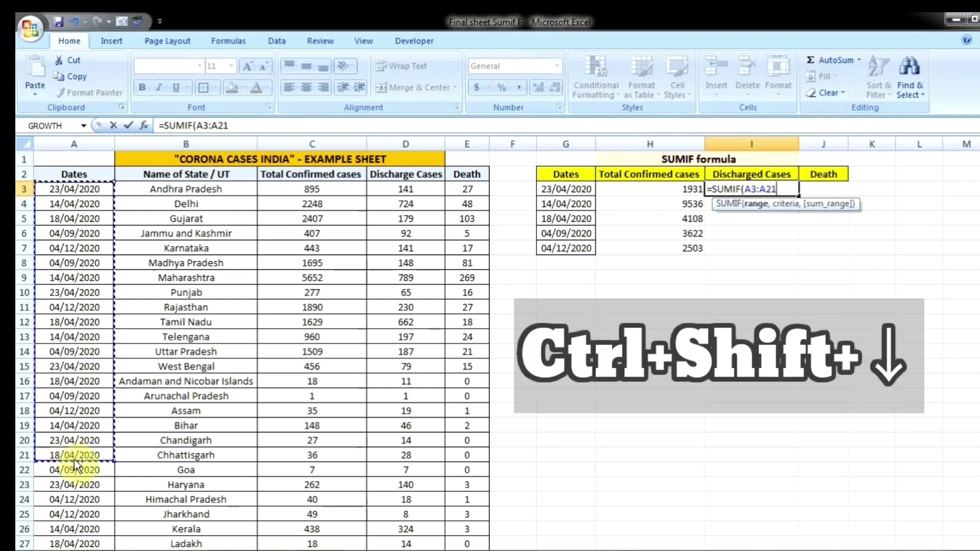
pyautogui.hotkey('ctrl', 'shift', 'Down')
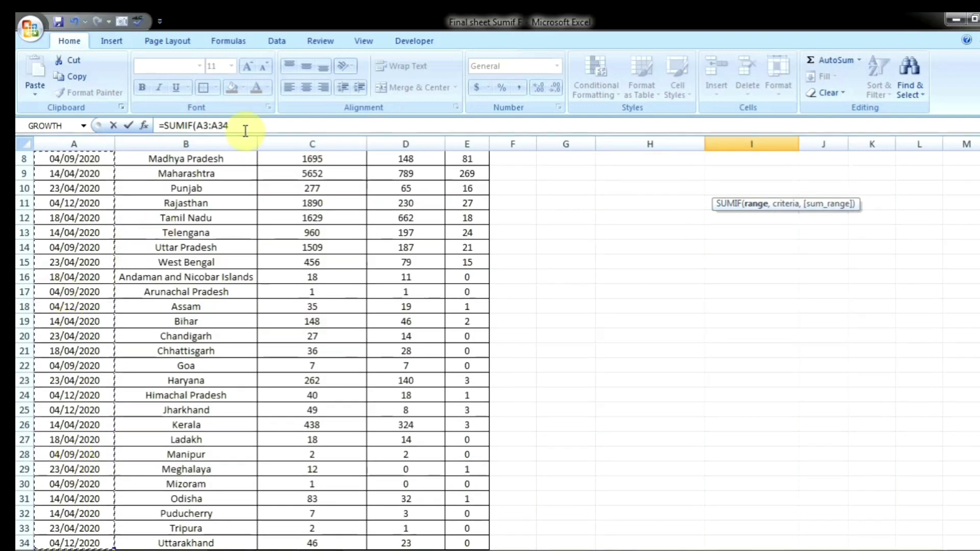
pyautogui.moveTo(245, 127); pyautogui.dragTo(200, 125)
pyautogui.press('F4')
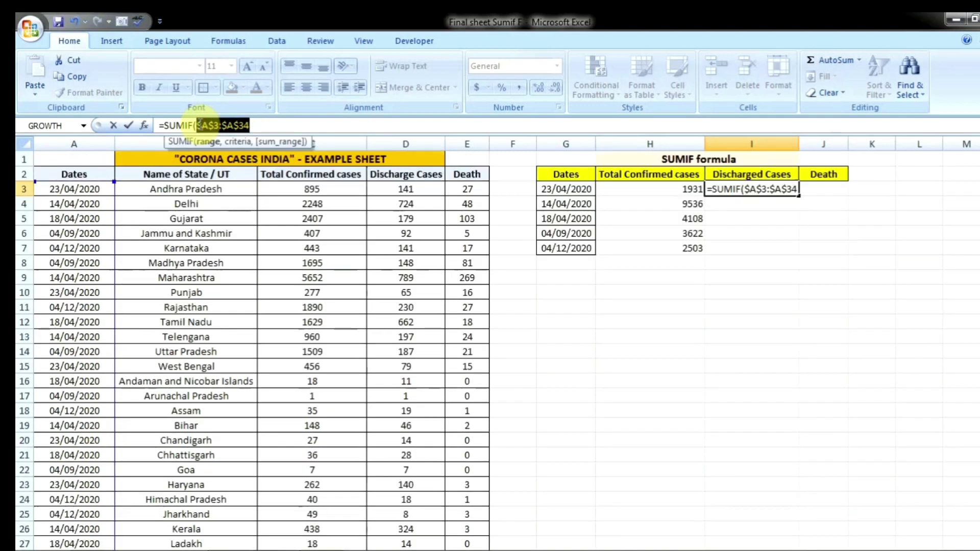
pyautogui.press('BackSpace')
pyautogui.write(',')
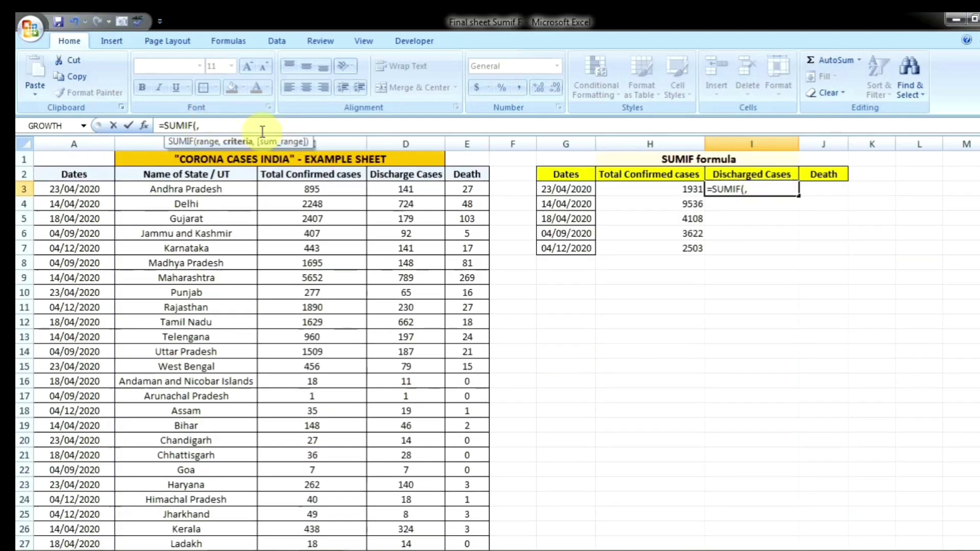
pyautogui.press('BackSpace')
# Set the range of the I3 formula to the absolute reference $A$3:$A$34 and its criteria to G3.
pyautogui.moveTo(82, 189); pyautogui.dragTo(81, 306)
pyautogui.press('F4')
pyautogui.write(',')
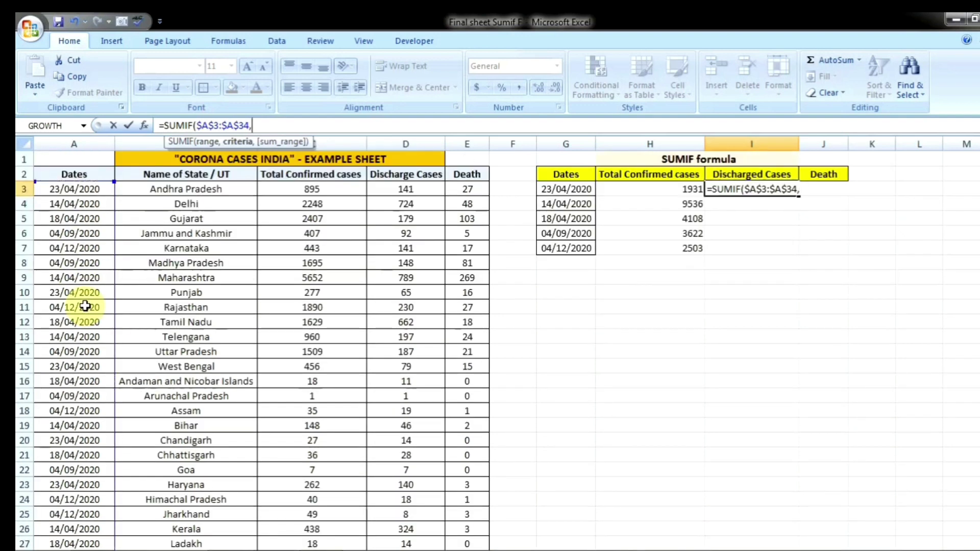
pyautogui.click(568, 189)
pyautogui.write(',')
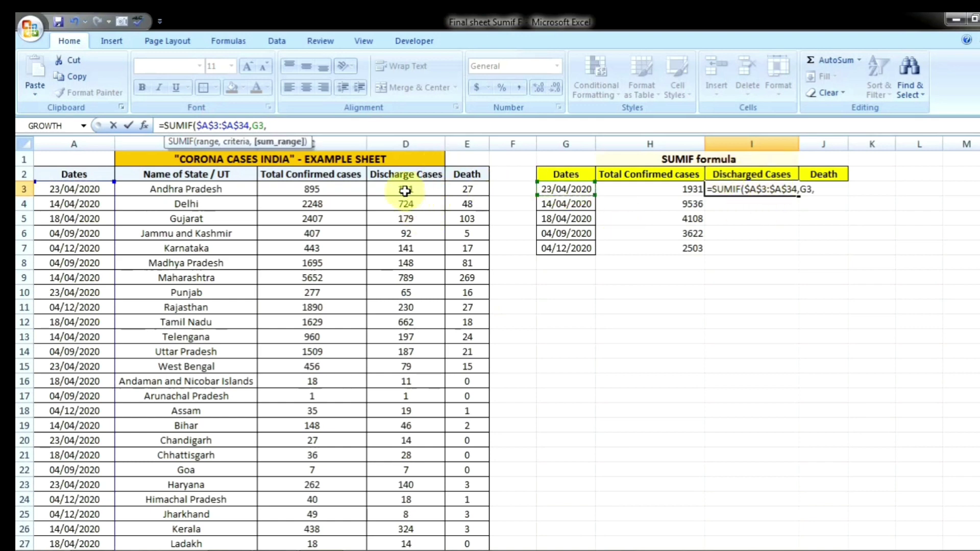
# Add the discharge cases $D$3:$D$34 as the absolute sum range and complete the SUMIF formula in I3.
pyautogui.moveTo(412, 190); pyautogui.dragTo(405, 542)
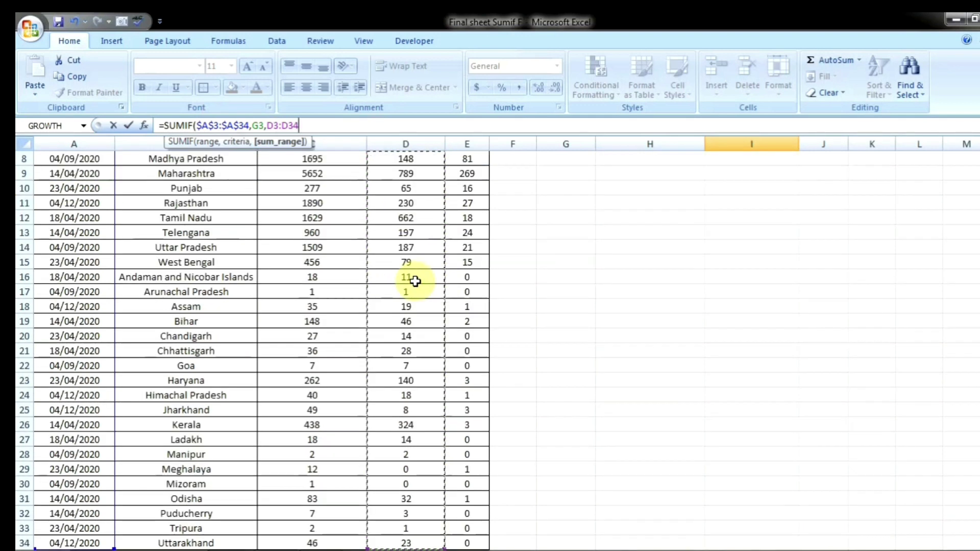
pyautogui.moveTo(307, 124); pyautogui.dragTo(266, 125)
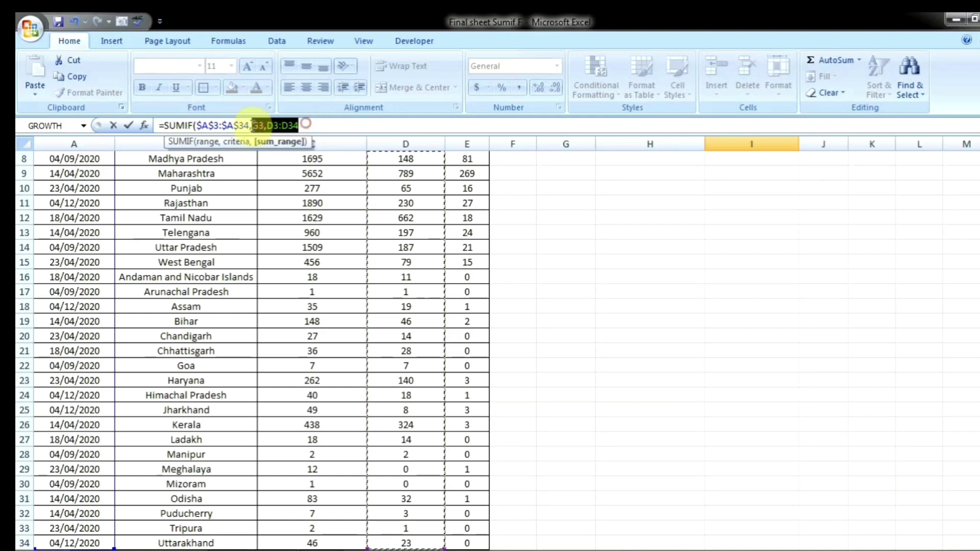
pyautogui.press('F4')
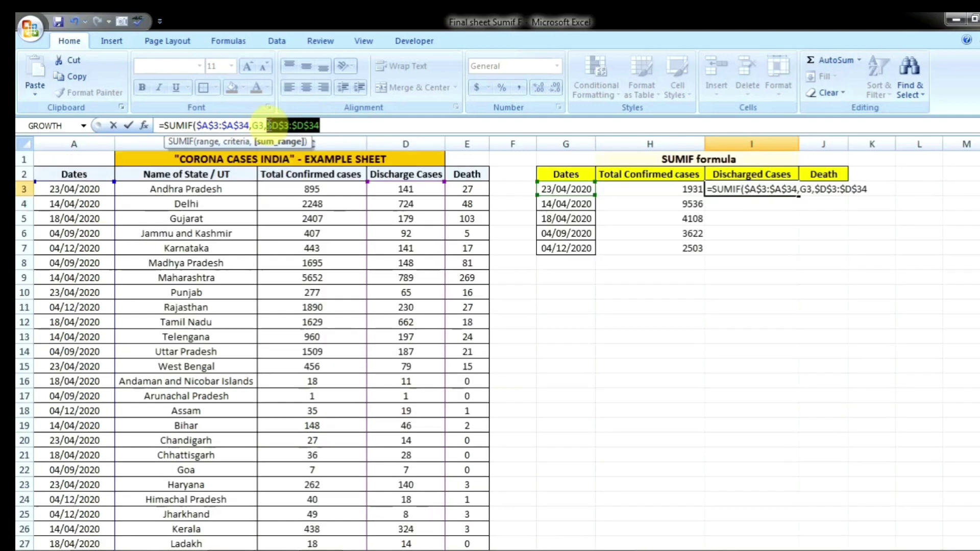
pyautogui.click(343, 128)
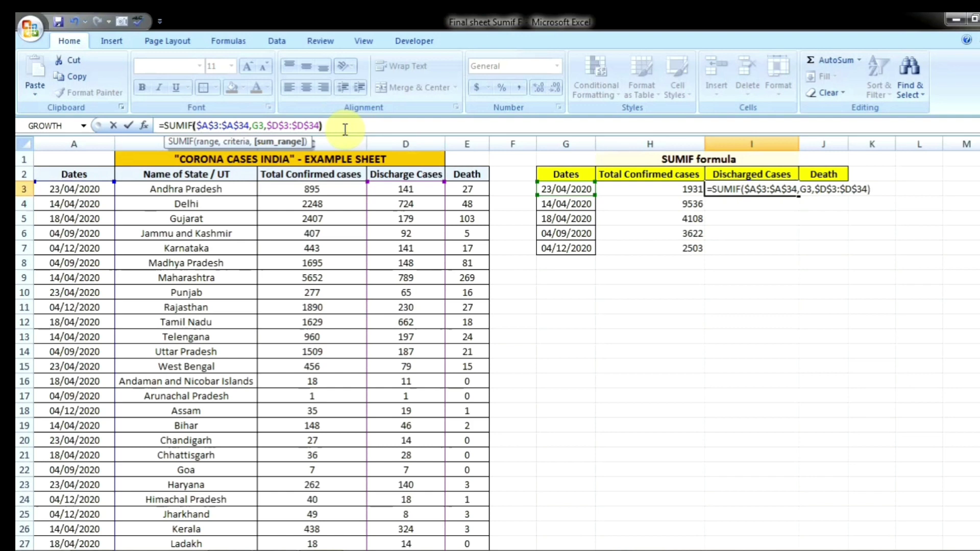
pyautogui.press('Return')
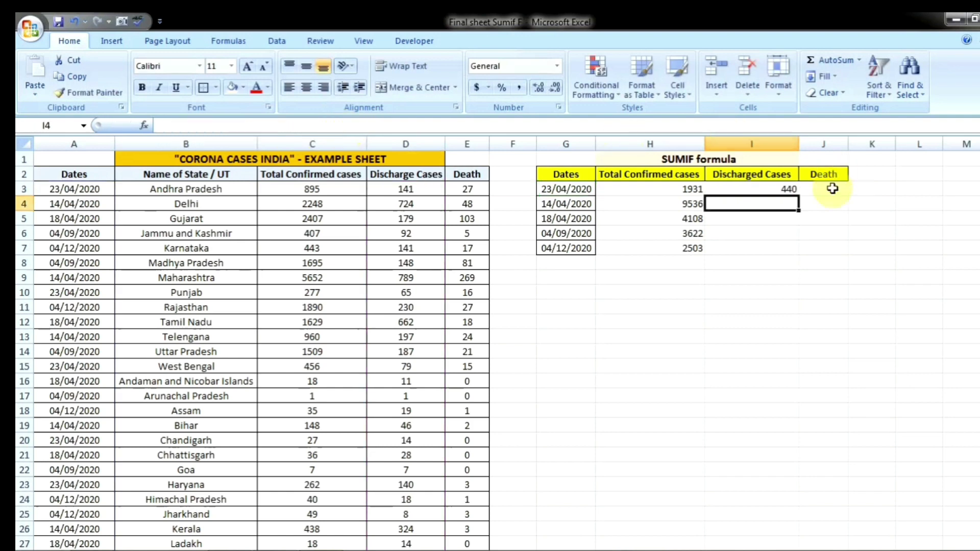
# Start a SUMIF formula in J3 under Death, with the absolute range $A$3:$A$34 and the criteria G3.
pyautogui.click(832, 188)
pyautogui.write('=')
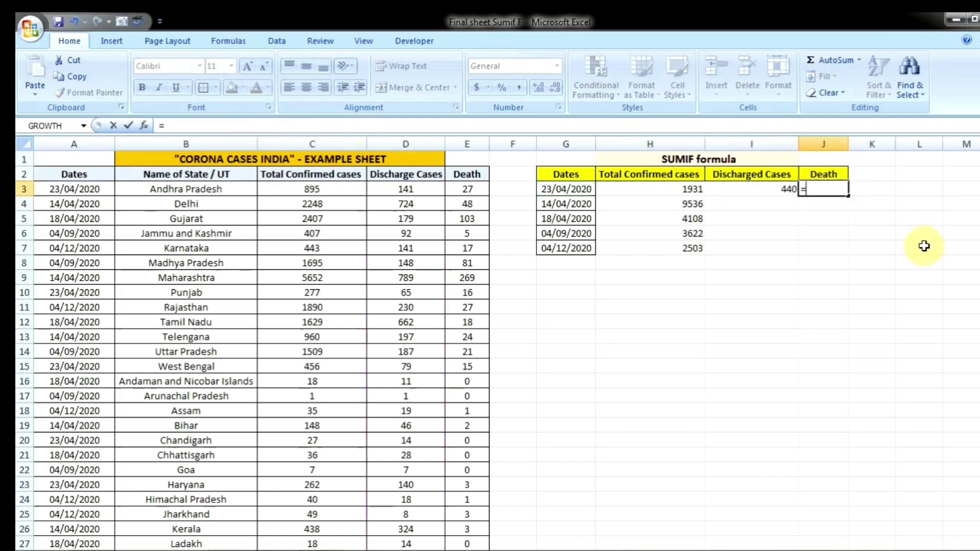
pyautogui.write('sumif')
pyautogui.doubleClick(846, 207)
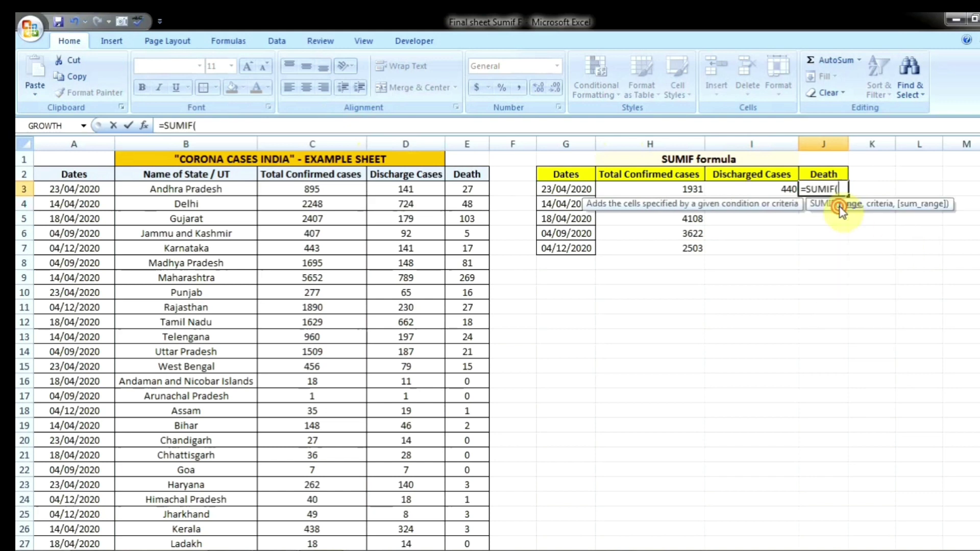
pyautogui.click(73, 190)
pyautogui.moveTo(73, 190); pyautogui.dragTo(76, 278)
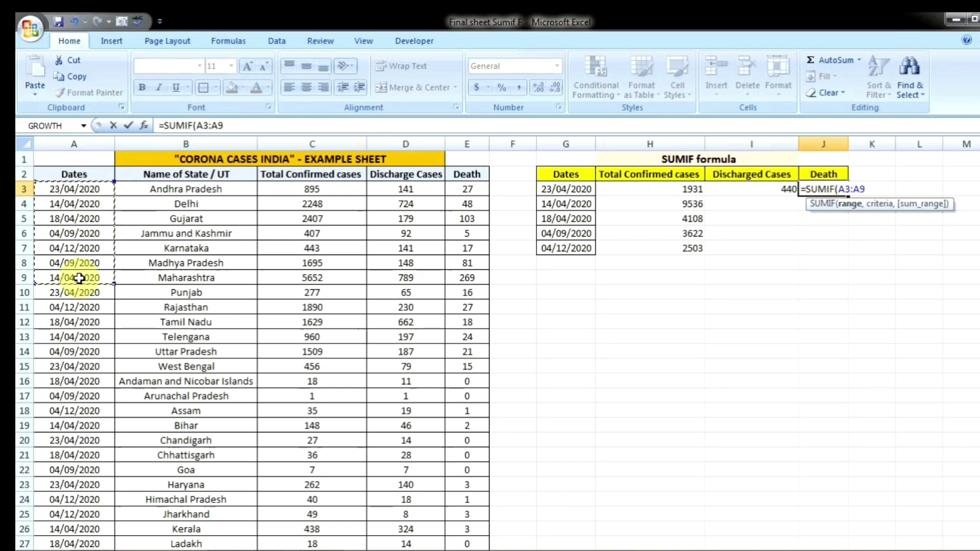
pyautogui.hotkey('ctrl', 'shift', 'Down')
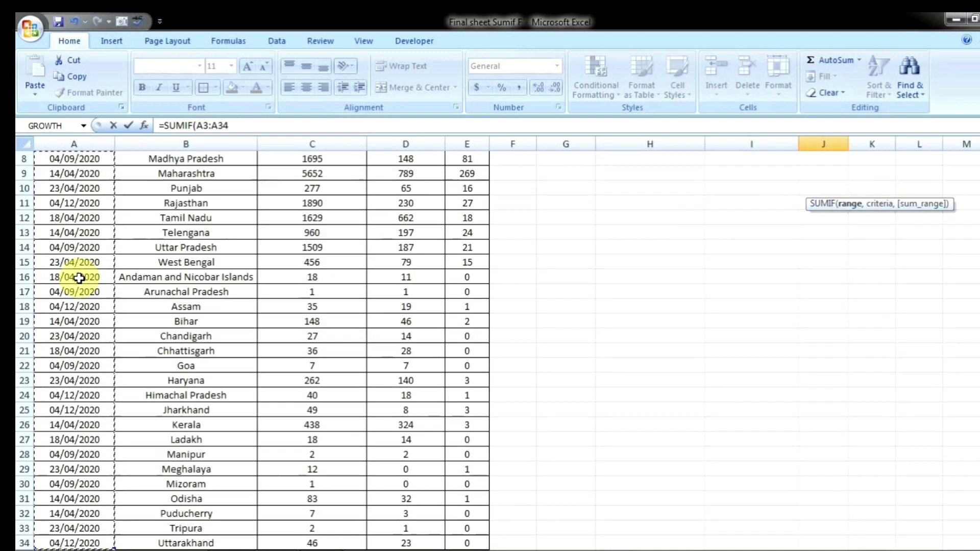
pyautogui.press('F4')
pyautogui.write(',')
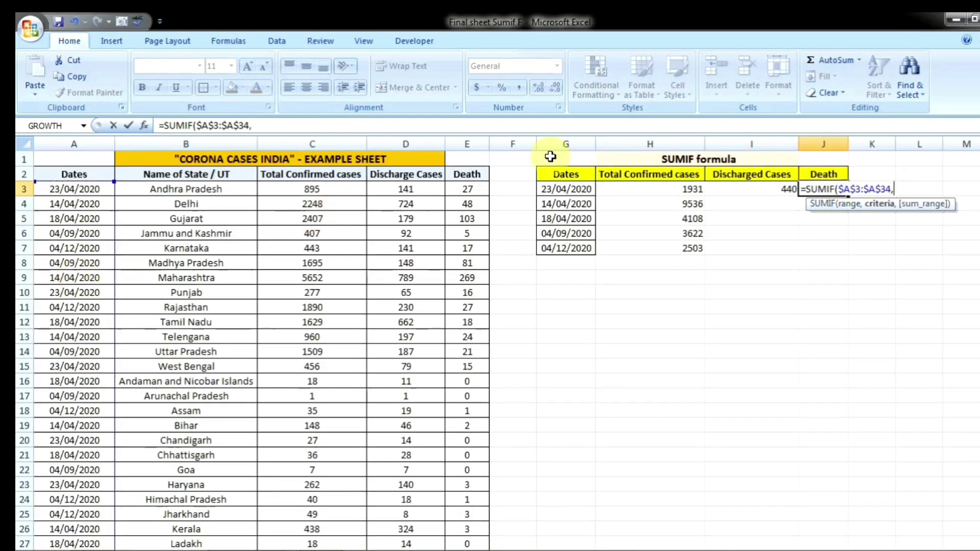
pyautogui.click(575, 189)
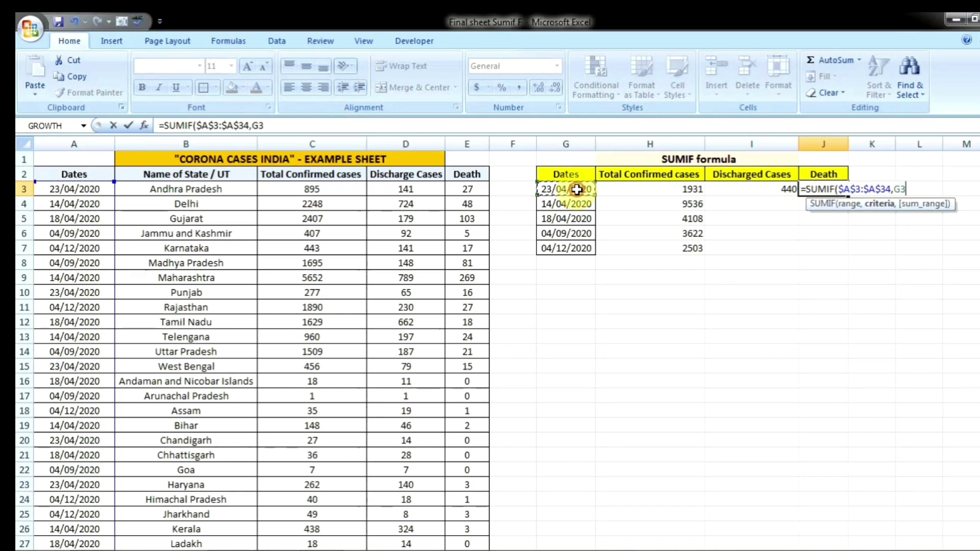
pyautogui.write(',')
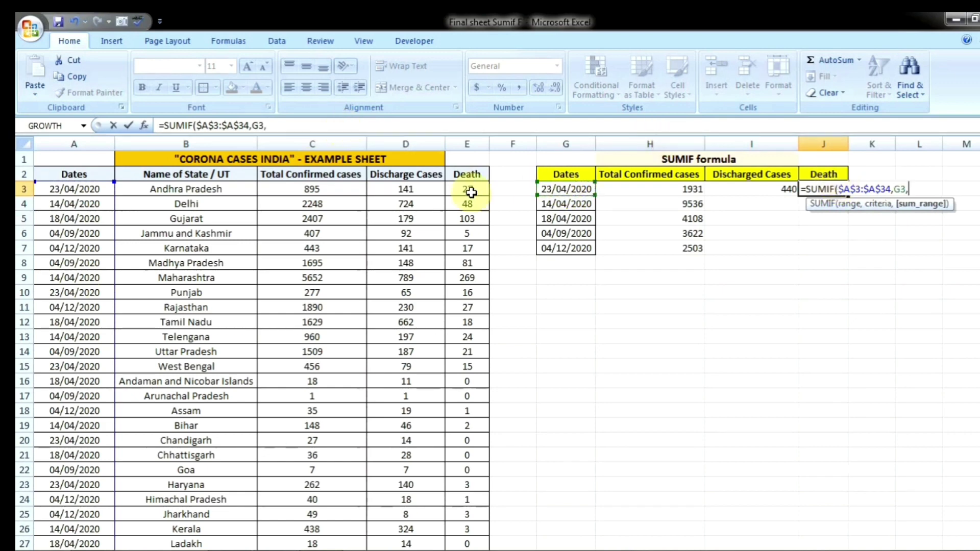
# Add the deaths $E$3:$E$34 as the absolute sum range and complete the SUMIF formula in J3.
pyautogui.moveTo(469, 189); pyautogui.dragTo(477, 298)
pyautogui.hotkey('ctrl', 'shift', 'Down')
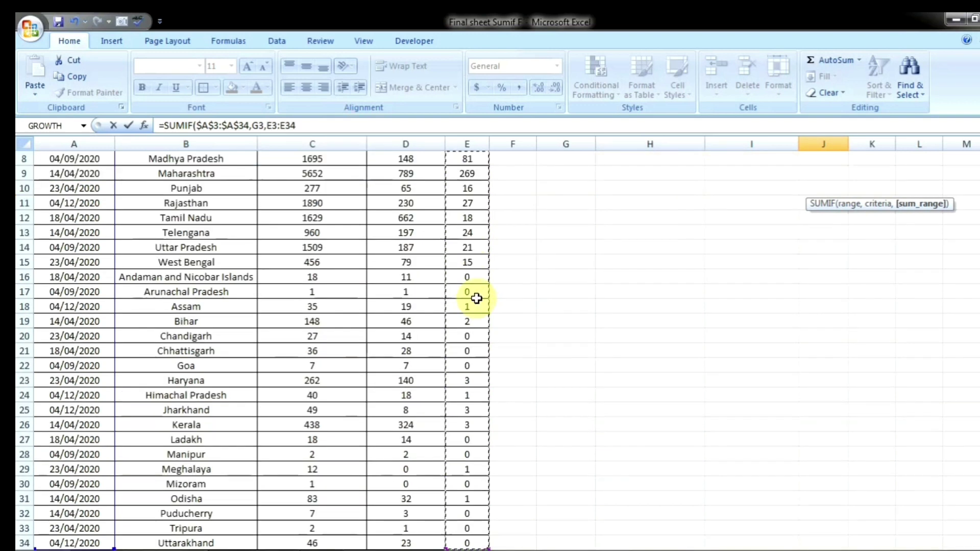
pyautogui.click(297, 126)
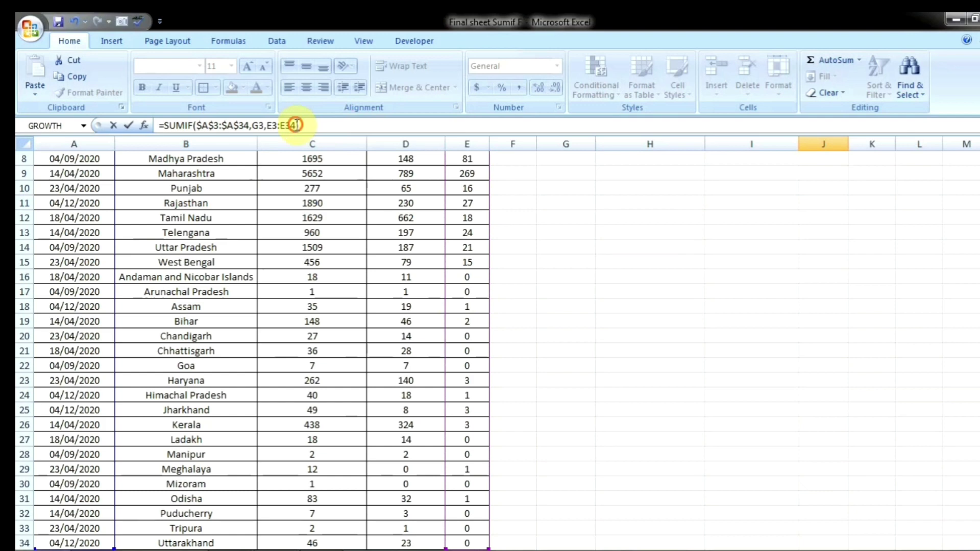
pyautogui.moveTo(296, 126); pyautogui.dragTo(267, 125)
pyautogui.press('F4')
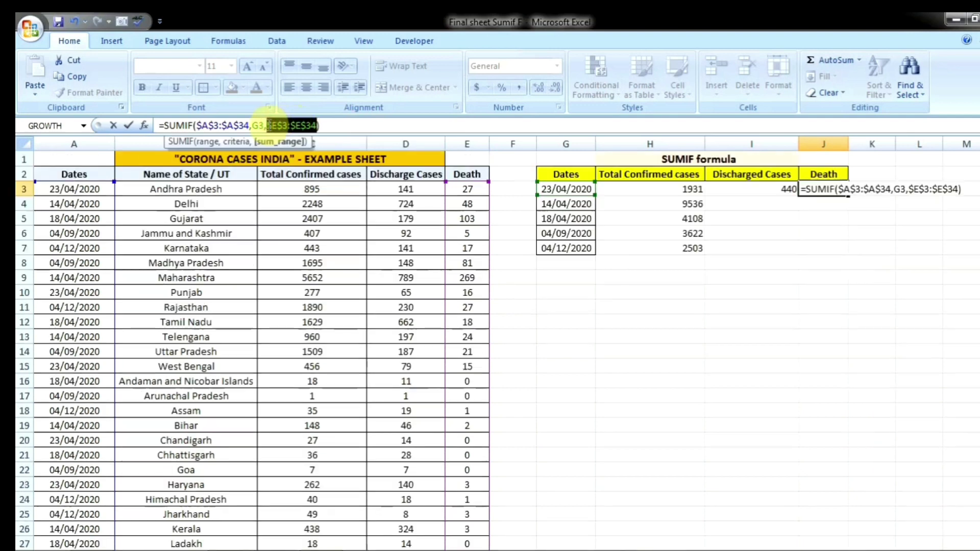
pyautogui.press('Return')
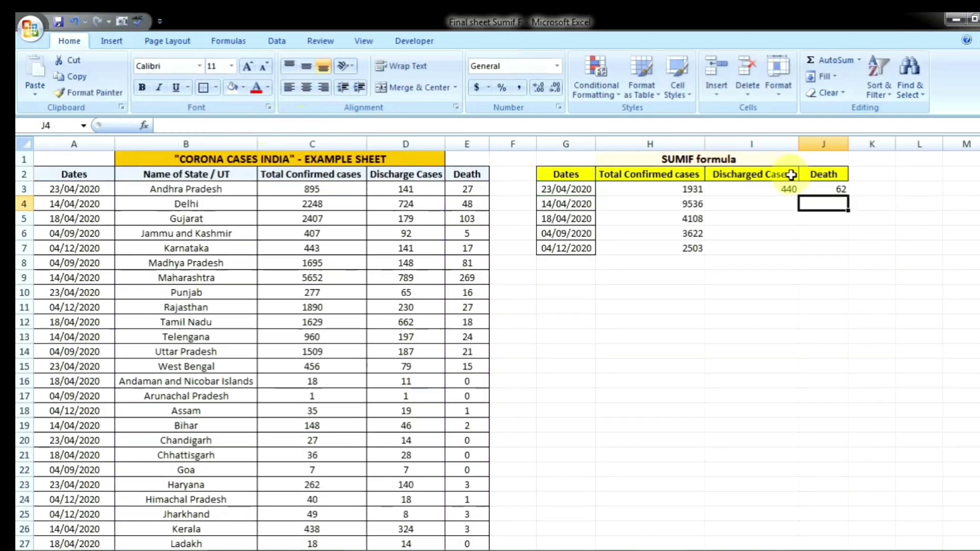
# Fill the SUMIF formulas in I3 and J3 down to row 7 for the remaining dates.
pyautogui.click(770, 190)
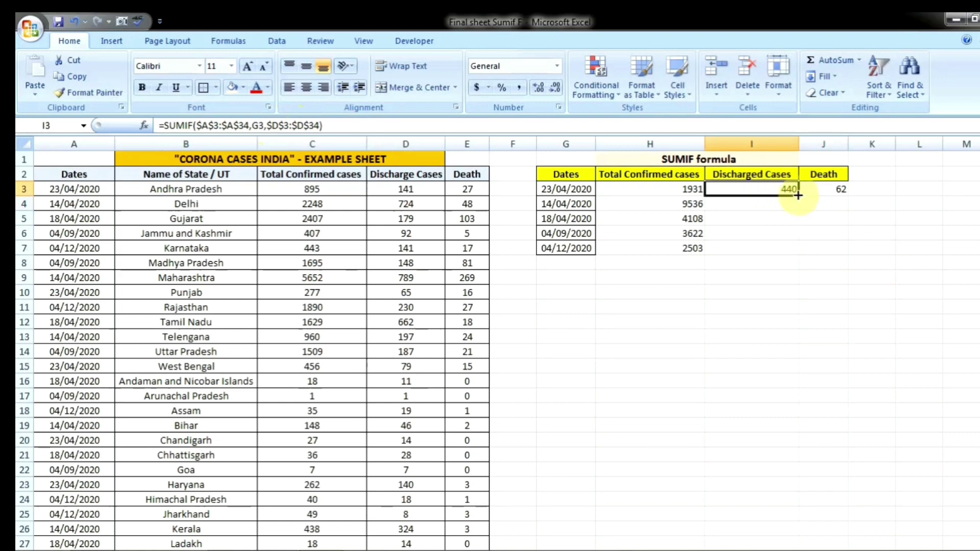
pyautogui.moveTo(799, 196); pyautogui.dragTo(802, 255)
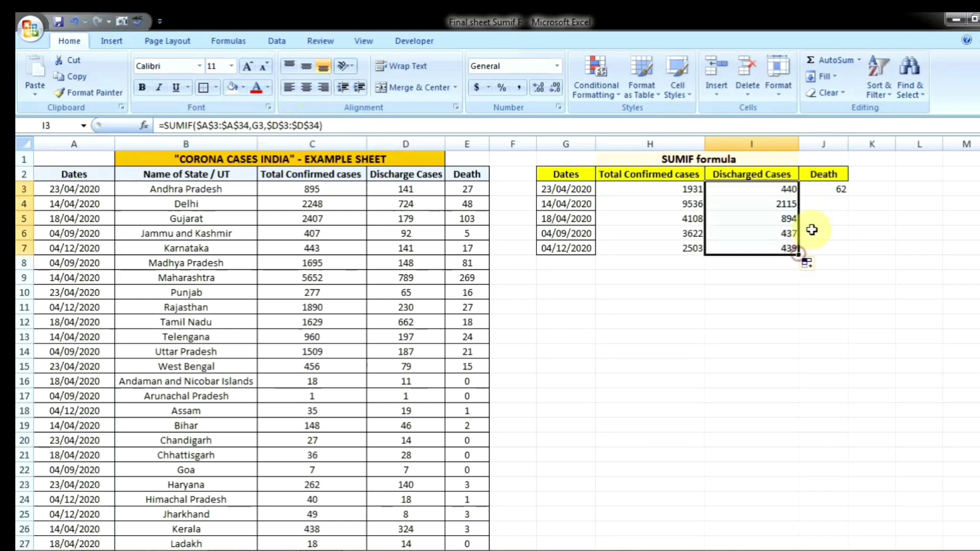
pyautogui.click(841, 190)
pyautogui.moveTo(848, 196); pyautogui.dragTo(848, 253)
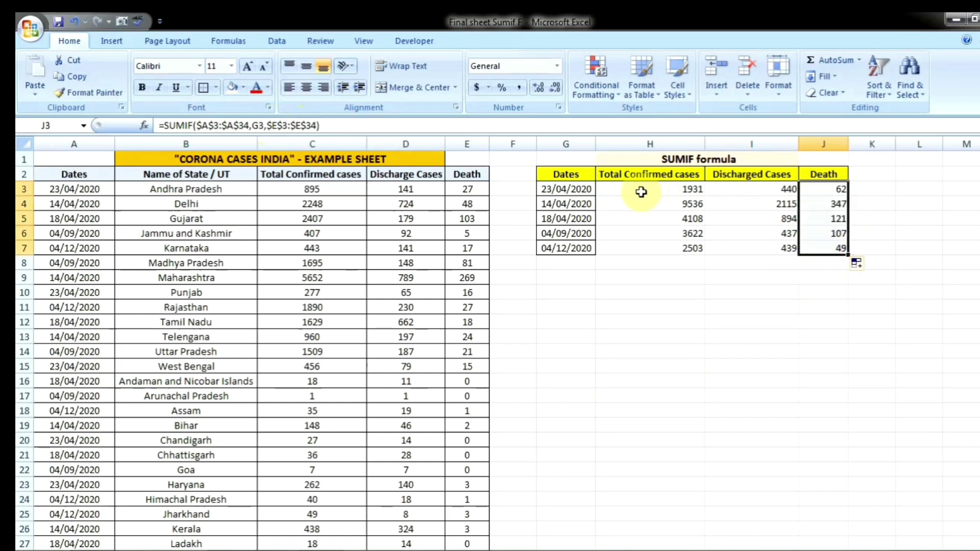
# Apply All Borders to the summary table G2:J7 and center its contents horizontally.
pyautogui.click(642, 176)
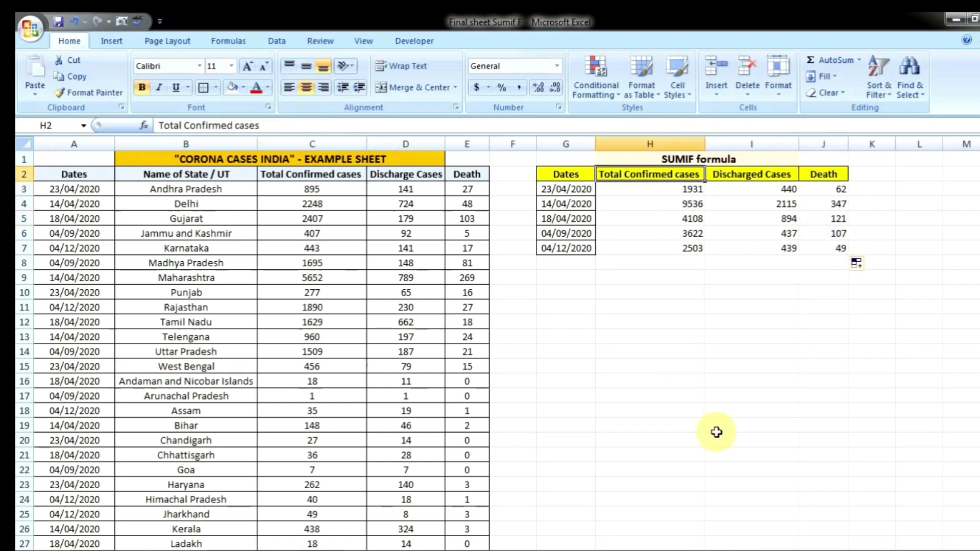
pyautogui.press('Left')
pyautogui.hotkey('ctrl', 'shift', 'Right')
pyautogui.hotkey('ctrl', 'shift', 'Down')
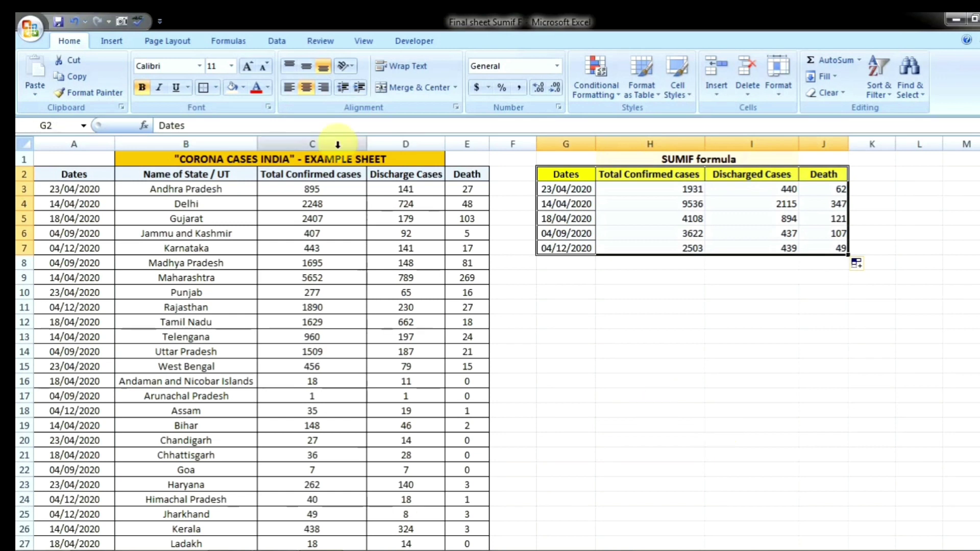
pyautogui.click(216, 87)
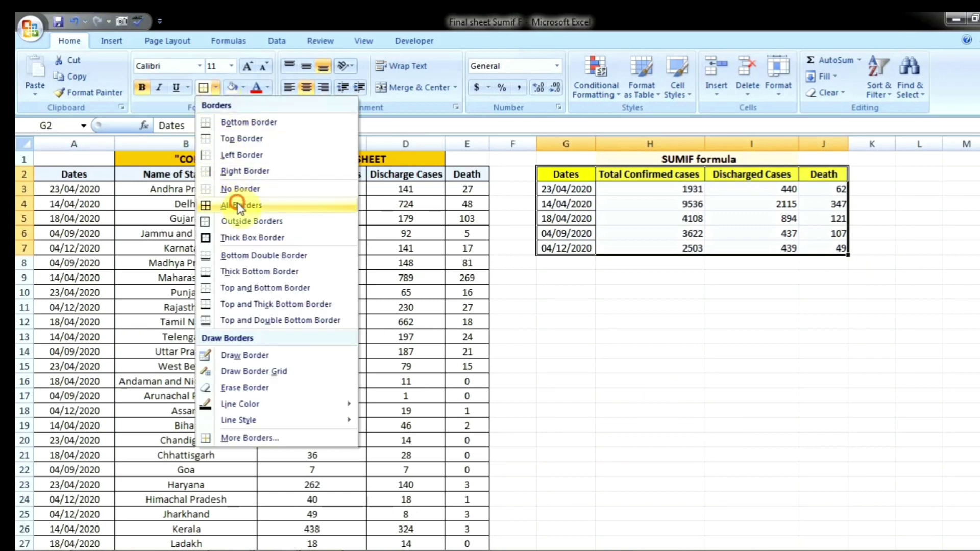
pyautogui.click(239, 206)
pyautogui.click(307, 88)
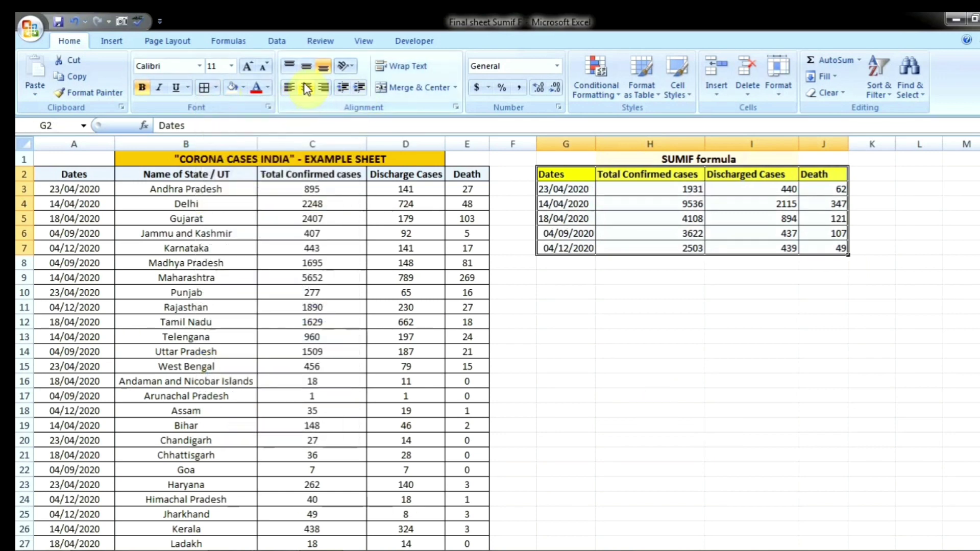
pyautogui.click(309, 88)
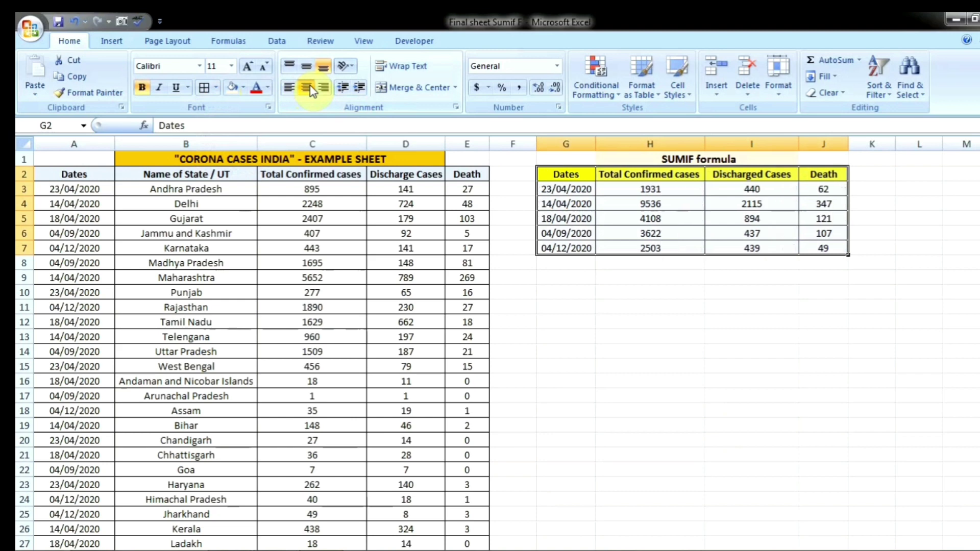
# Total the confirmed cases in H8 with the formula =SUM(H3:H7).
pyautogui.click(650, 264)
pyautogui.press('Up')
pyautogui.press('Up')
pyautogui.press('Down')
pyautogui.press('Down')
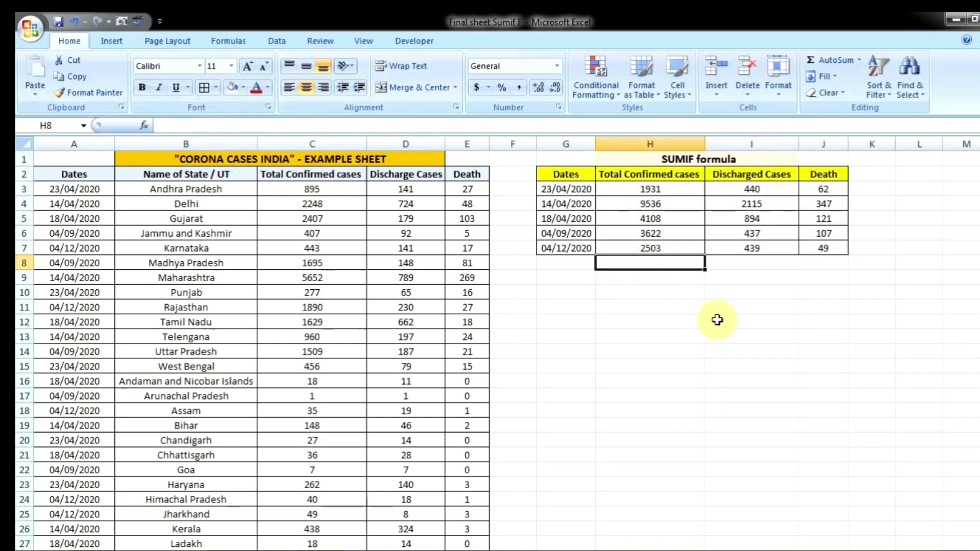
pyautogui.write('=sum')
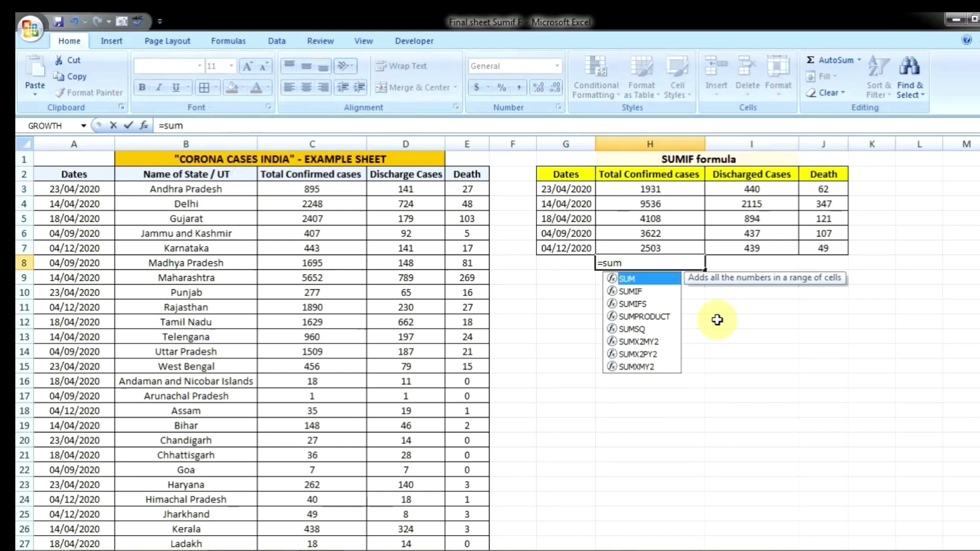
pyautogui.press('Tab')
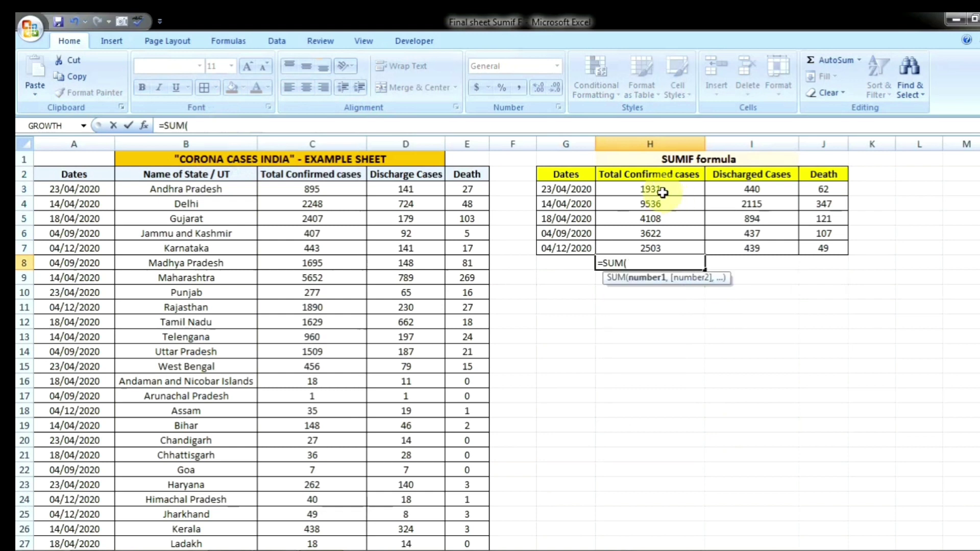
pyautogui.moveTo(658, 190); pyautogui.dragTo(657, 243)
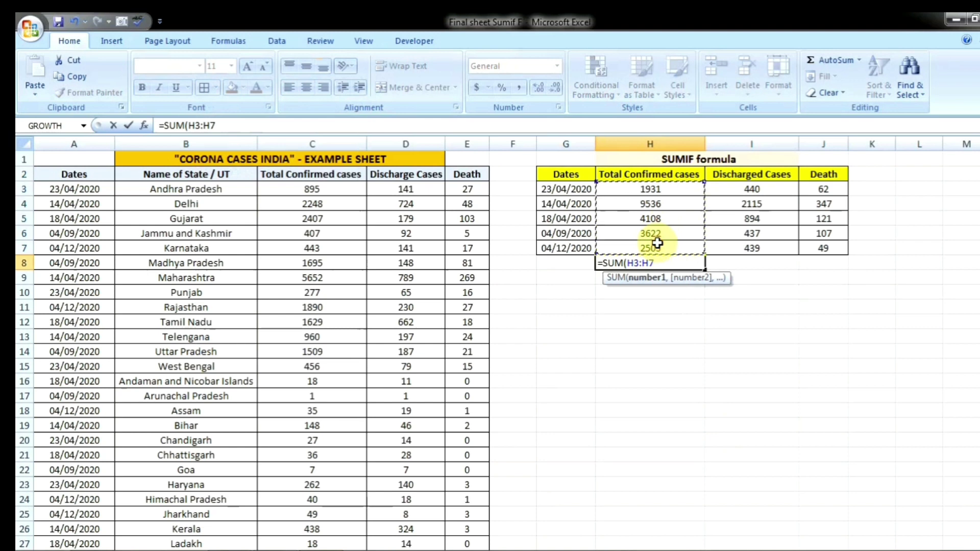
pyautogui.write(')')
pyautogui.press('Return')
pyautogui.press('Up')
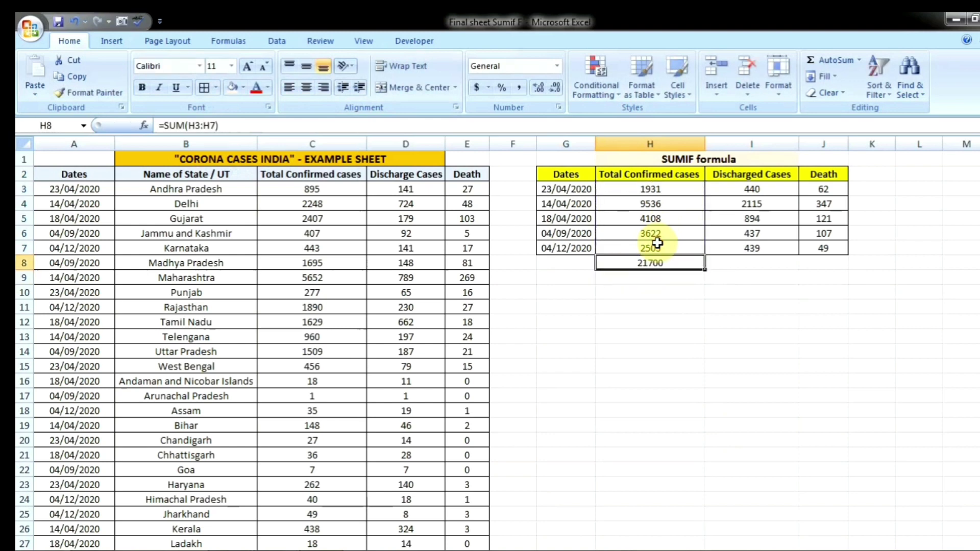
# Total the discharged cases in I8 with a SUM formula over I3:I7.
pyautogui.press('Right')
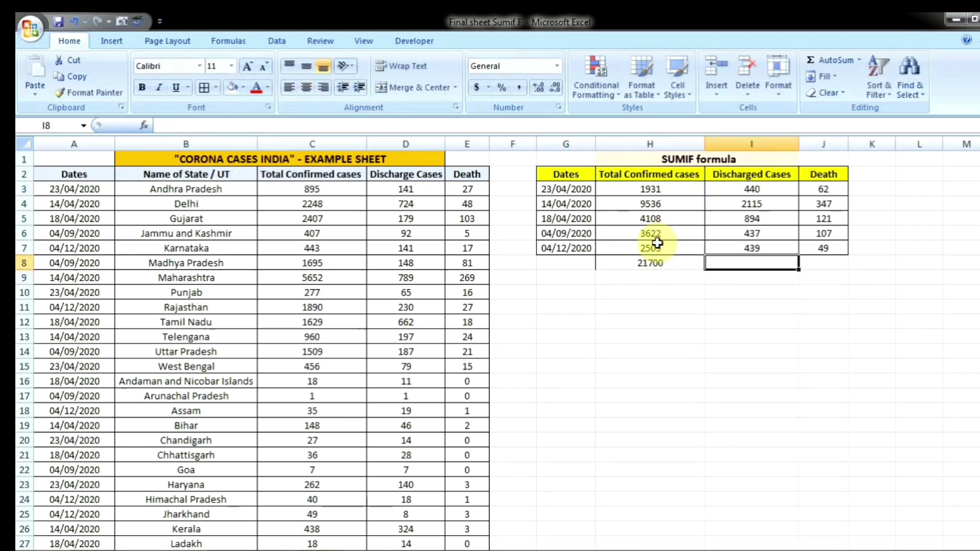
pyautogui.write('=sum')
pyautogui.press('Tab')
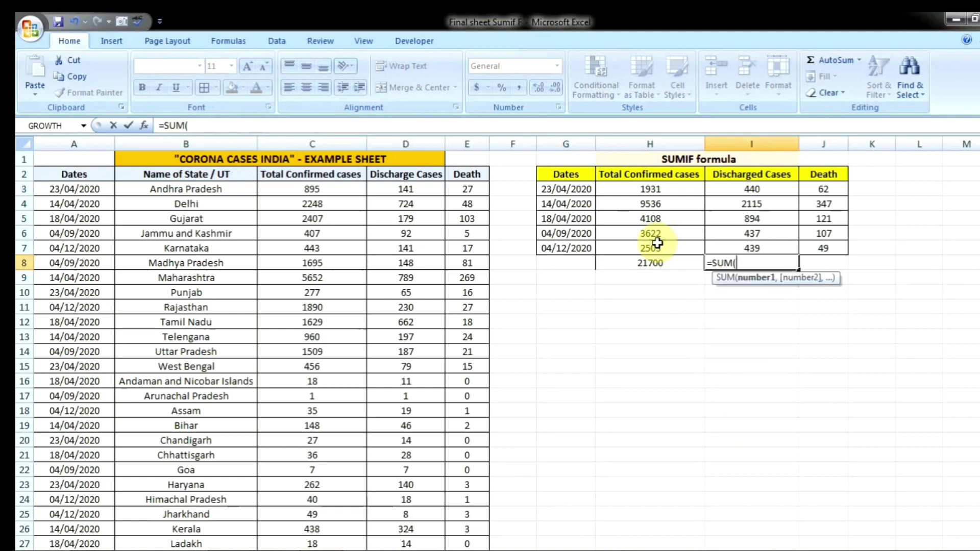
pyautogui.moveTo(771, 188); pyautogui.dragTo(769, 247)
pyautogui.write(')')
pyautogui.press('Return')
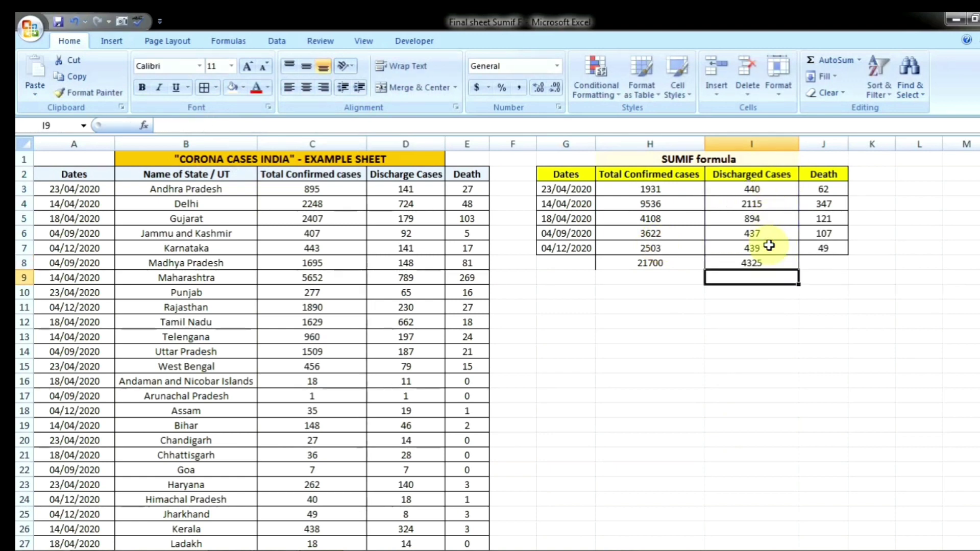
# Total the deaths in J8 with a SUM formula over J3:J7.
pyautogui.click(831, 265)
pyautogui.write('=sum')
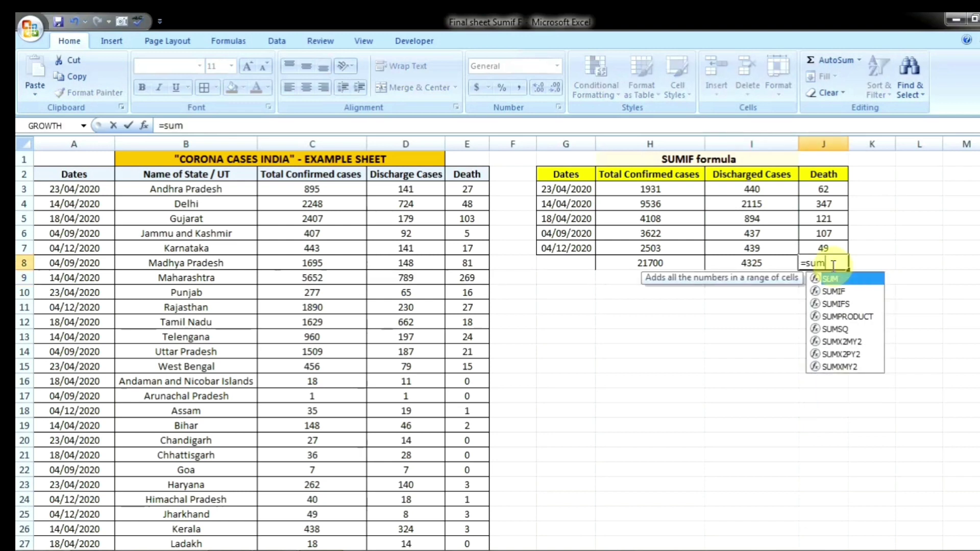
pyautogui.doubleClick(841, 280)
pyautogui.moveTo(824, 189); pyautogui.dragTo(825, 247)
pyautogui.hotkey('ctrl', 'Return')
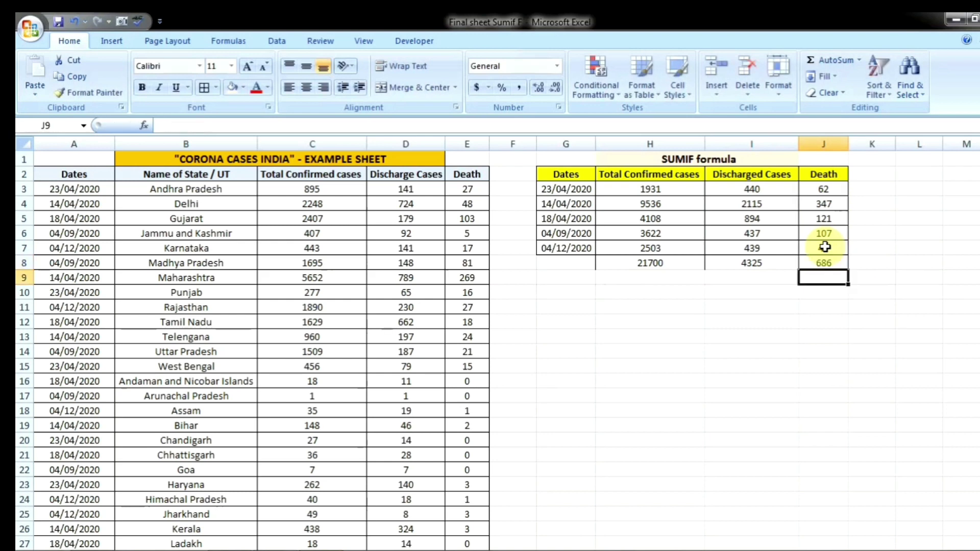
pyautogui.press('Left')
pyautogui.press('Left')
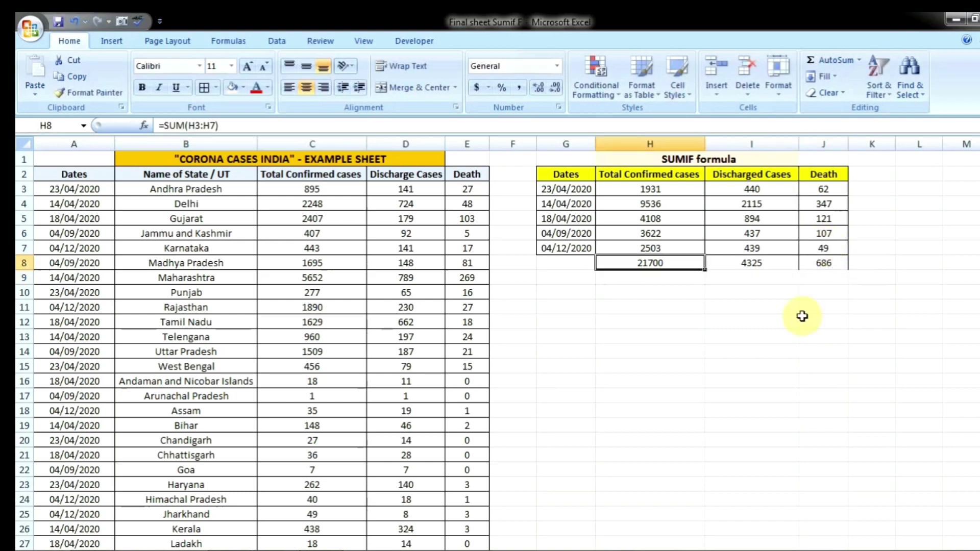